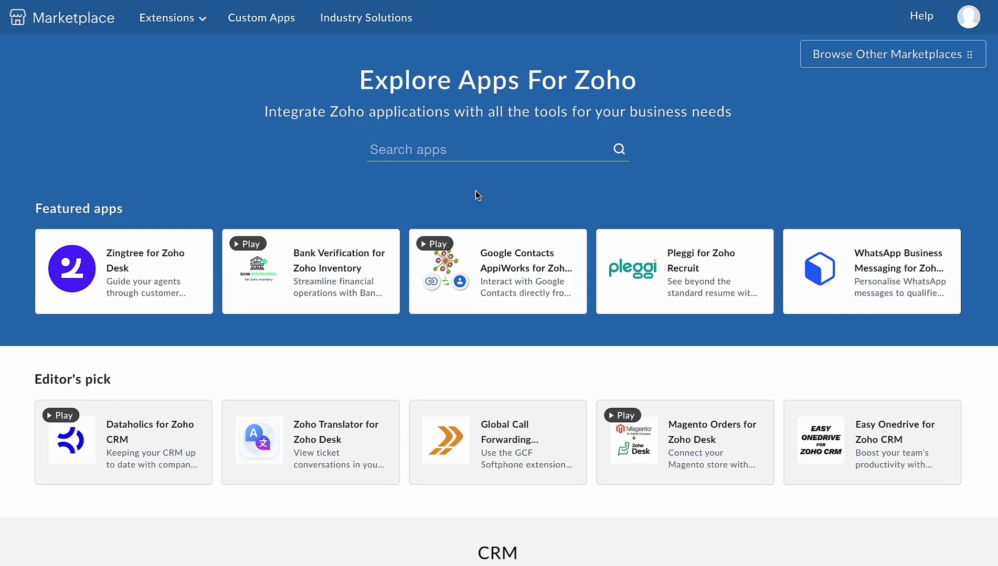
# Find Address Typeahead For Zoho Billing in Zoho Marketplace and begin installing it
pyautogui.write('Address Typeahead')
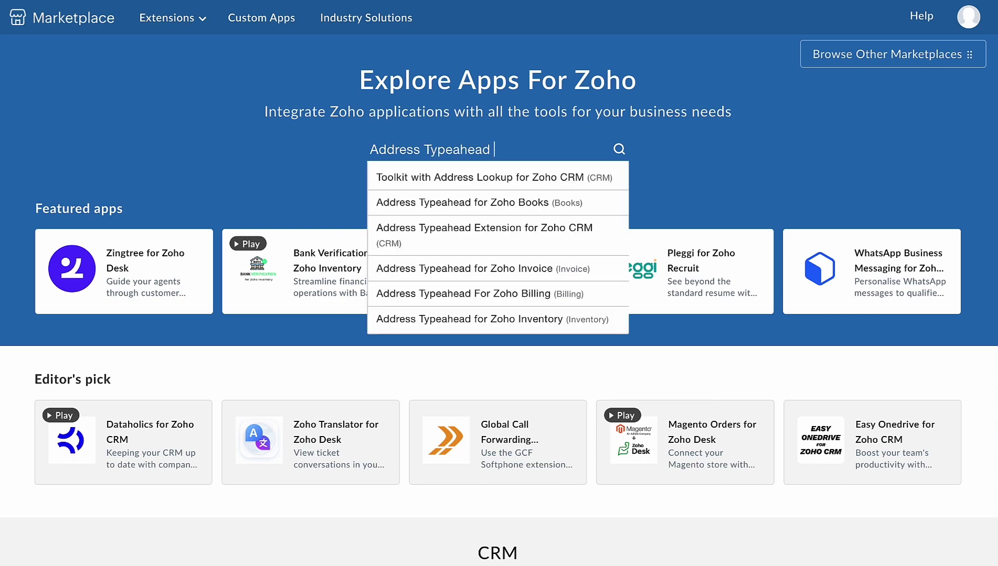
pyautogui.click(386, 302)
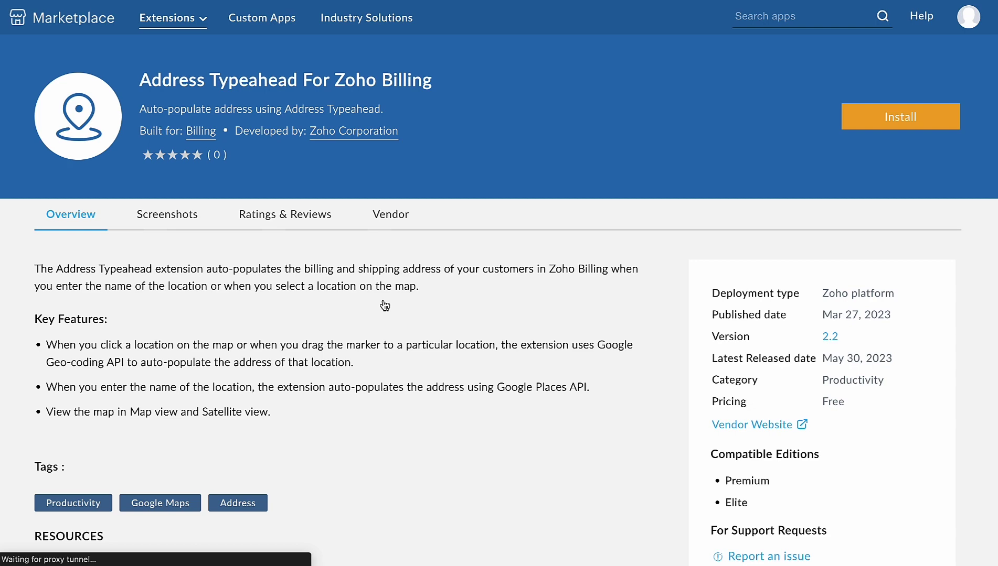
pyautogui.click(914, 131)
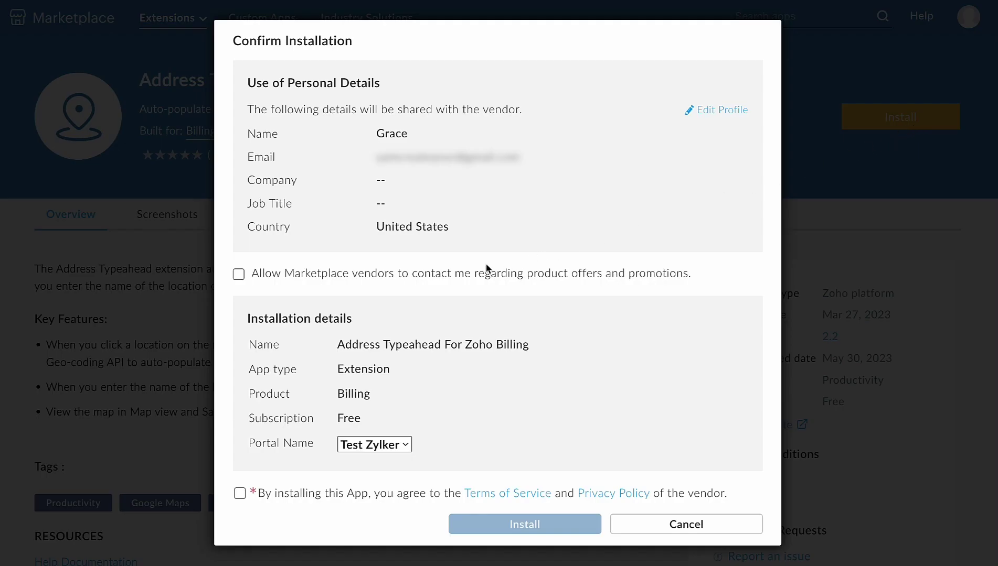
# Allow vendor contact, accept the vendor and Marketplace terms, and confirm the installation
pyautogui.click(239, 275)
pyautogui.click(240, 459)
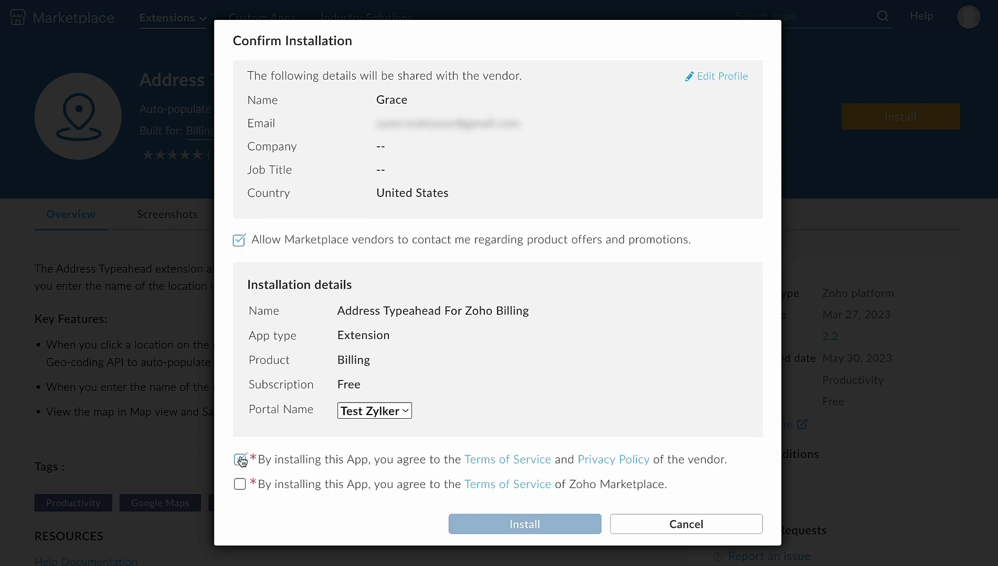
pyautogui.click(241, 485)
pyautogui.click(470, 526)
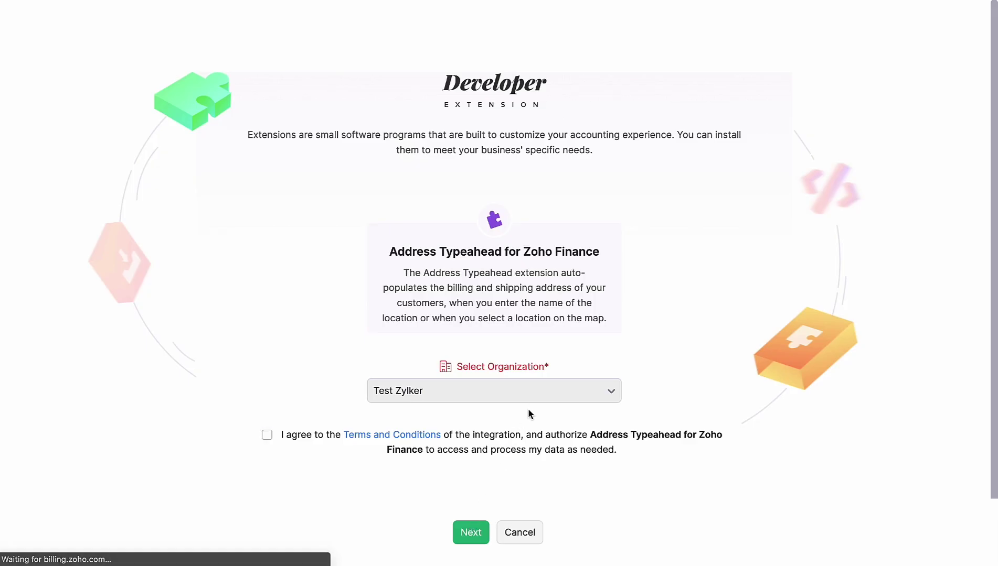
# Accept the extension's terms for Test Zylker and authorize the Zoho Finance - Address Typeahead connection
pyautogui.click(268, 439)
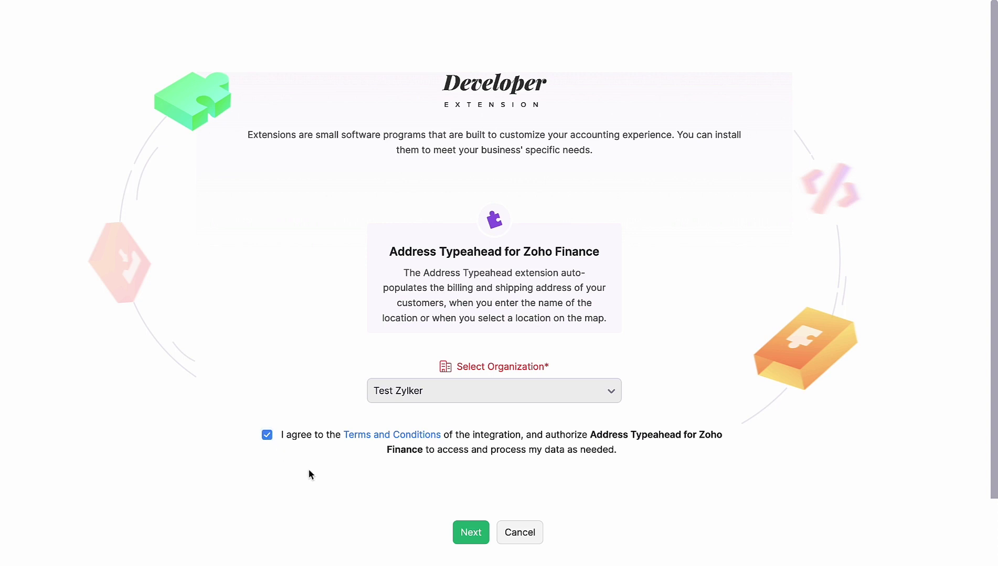
pyautogui.click(472, 540)
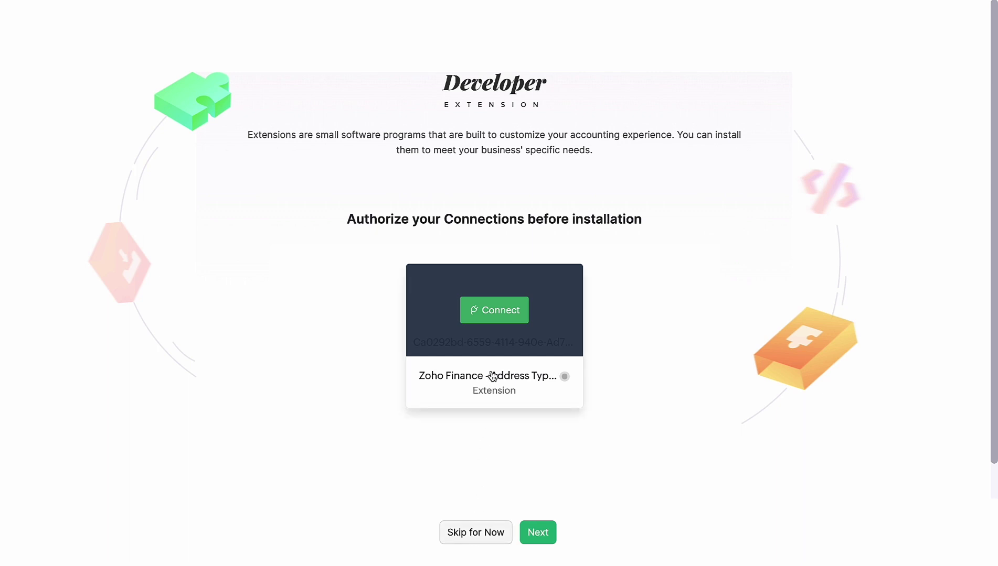
pyautogui.click(504, 324)
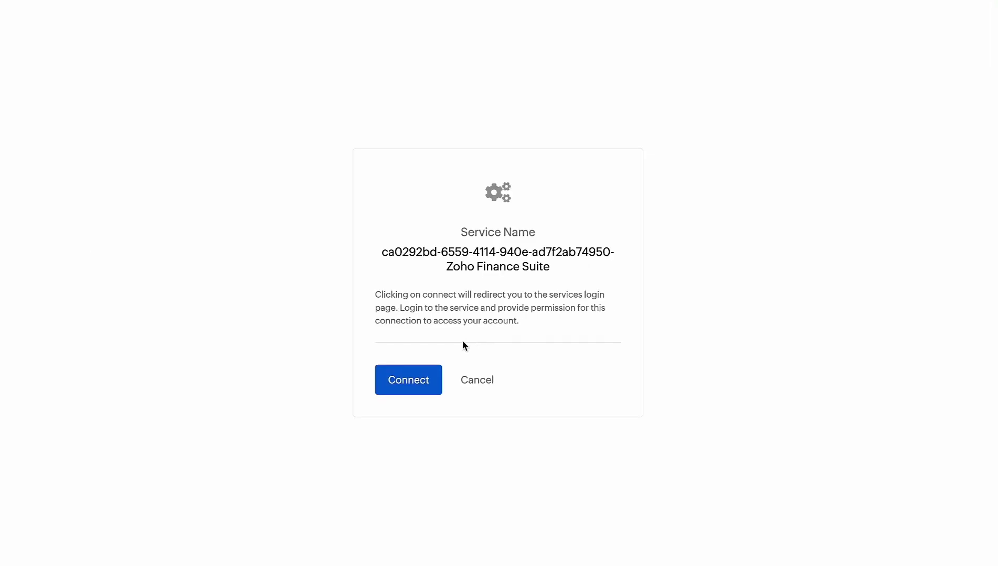
pyautogui.click(405, 386)
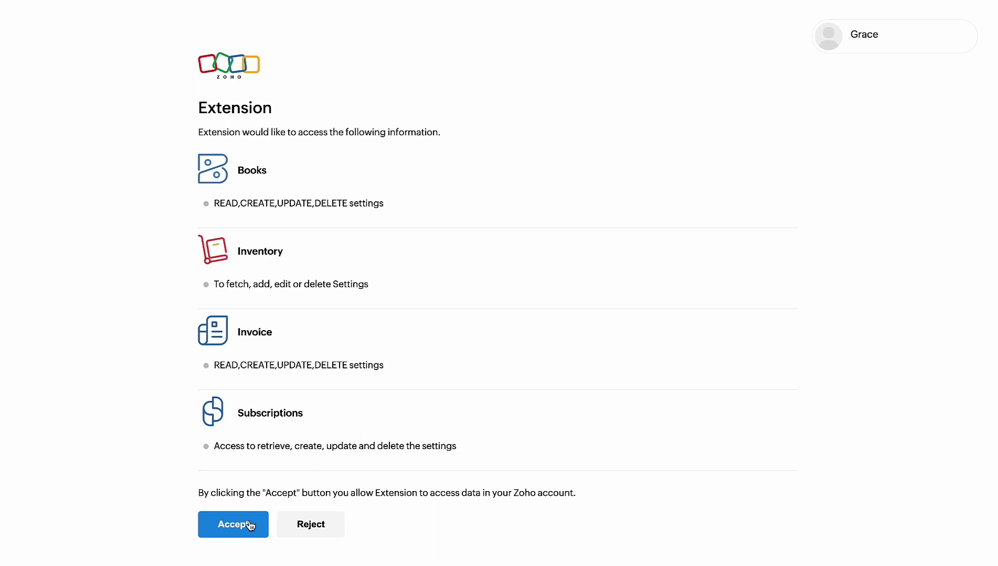
pyautogui.click(237, 533)
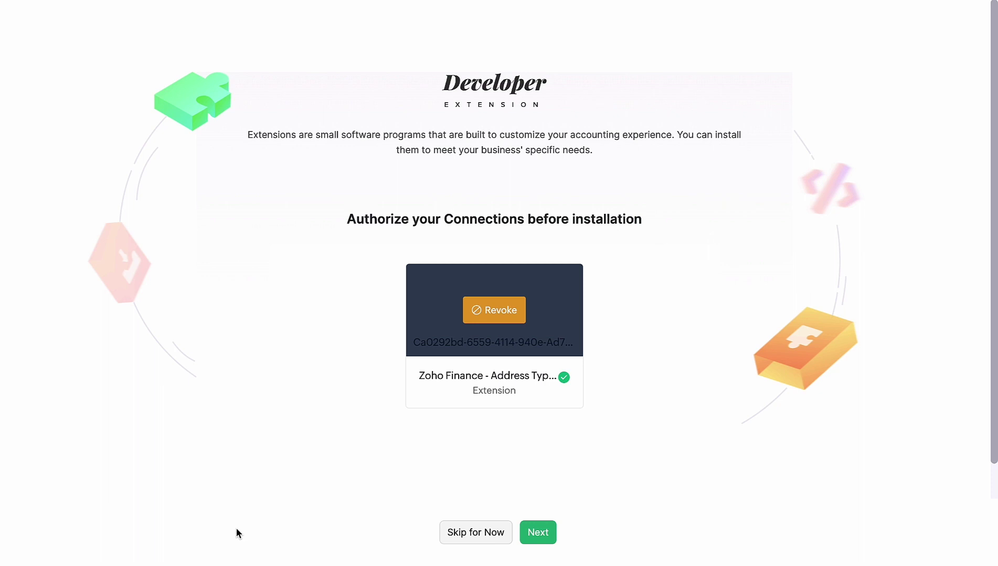
# Paste the Google API key into the configuration step and install the extension
pyautogui.click(534, 540)
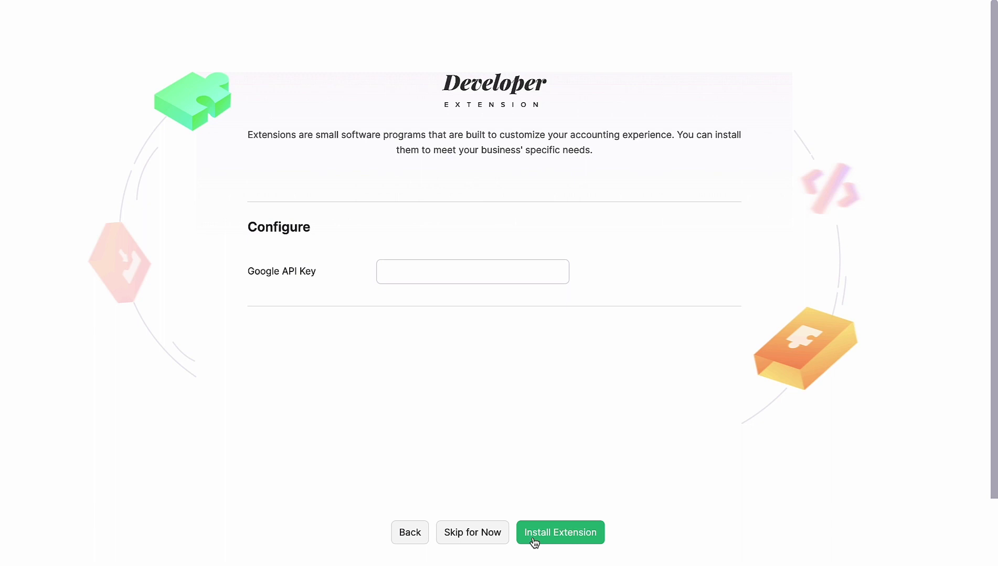
pyautogui.click(446, 271)
pyautogui.hotkey('ctrl', 'v')
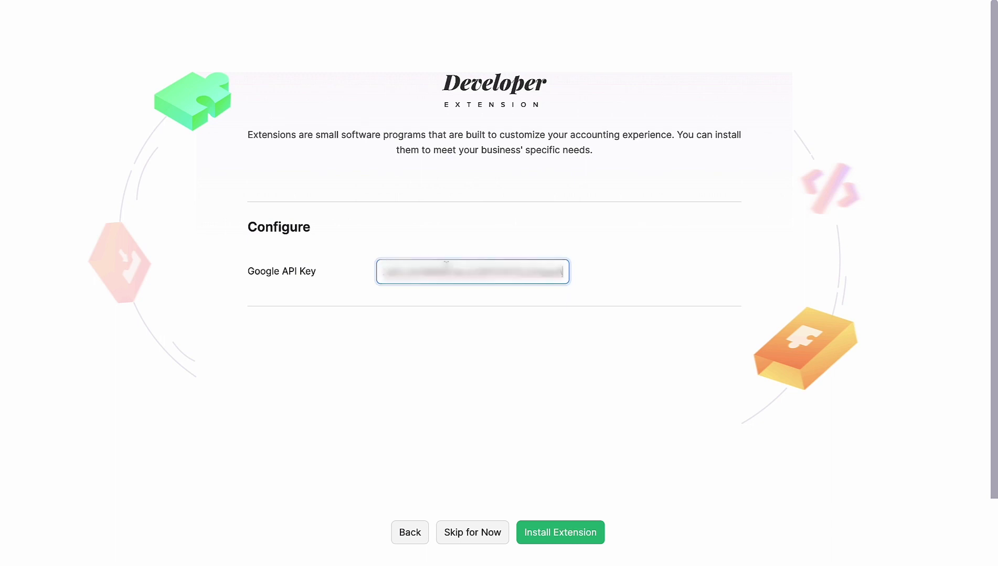
pyautogui.click(584, 536)
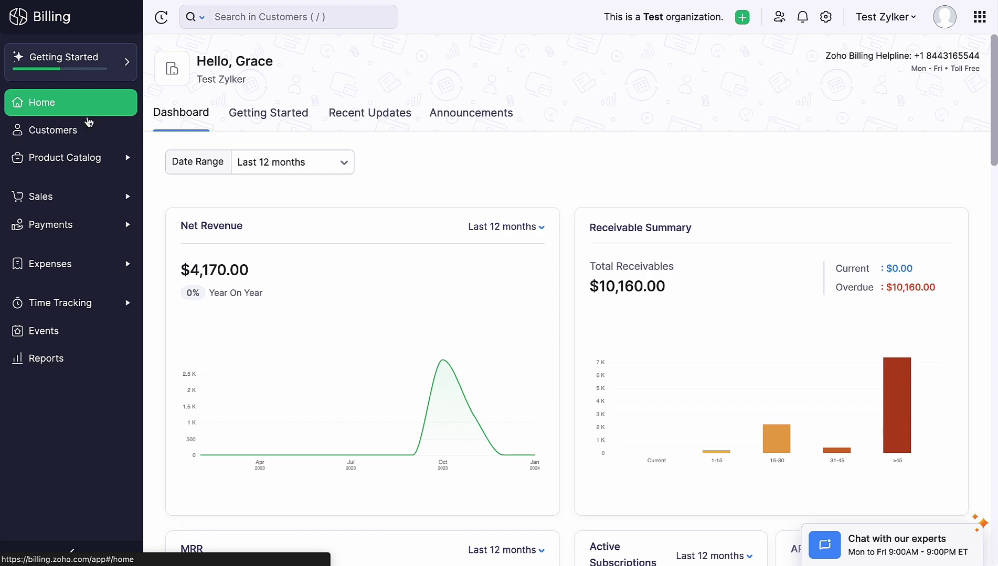
# Open the first customer's edit form on its Address section with empty billing and shipping fields
pyautogui.click(112, 138)
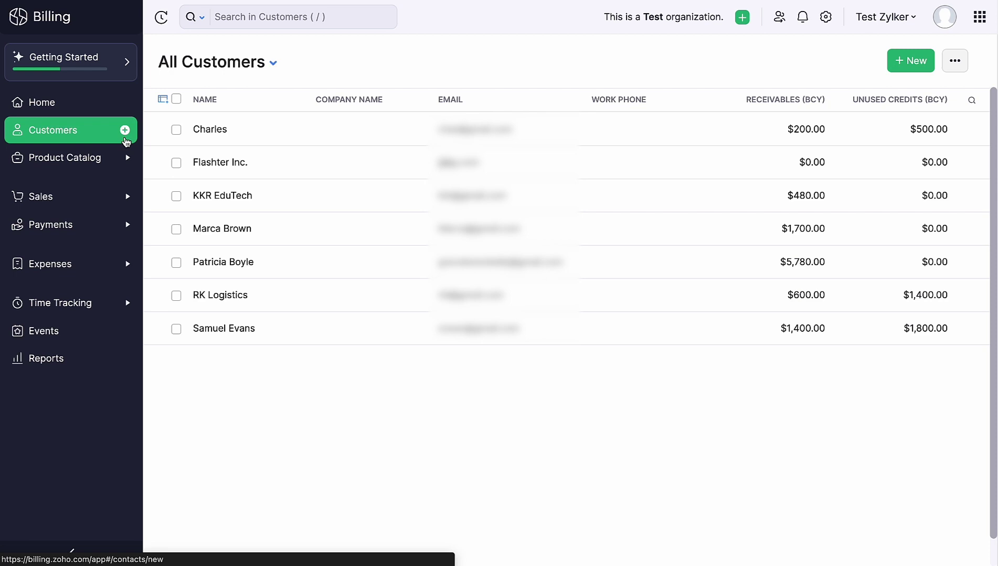
pyautogui.click(233, 140)
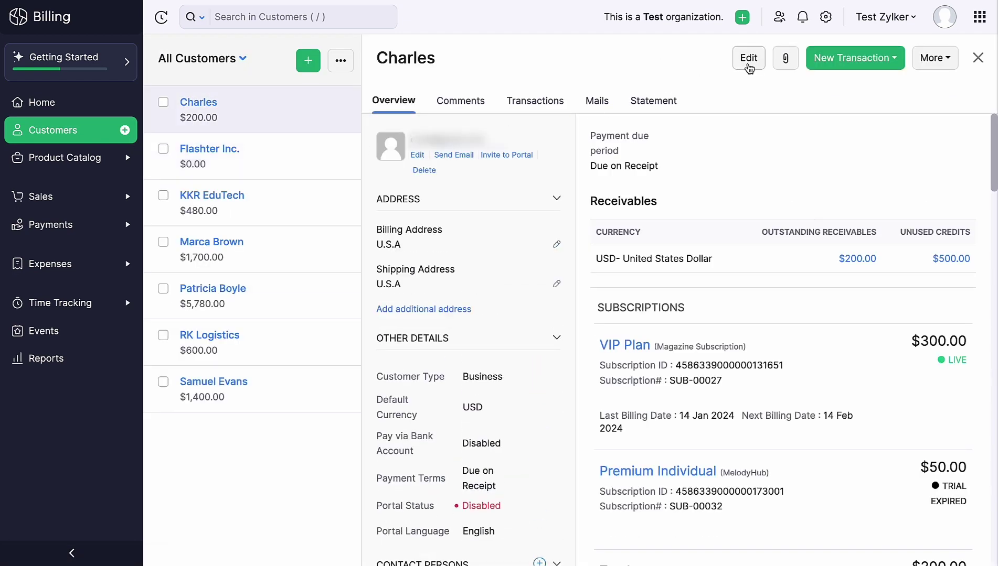
pyautogui.click(748, 64)
pyautogui.scroll(-3, 748, 67)
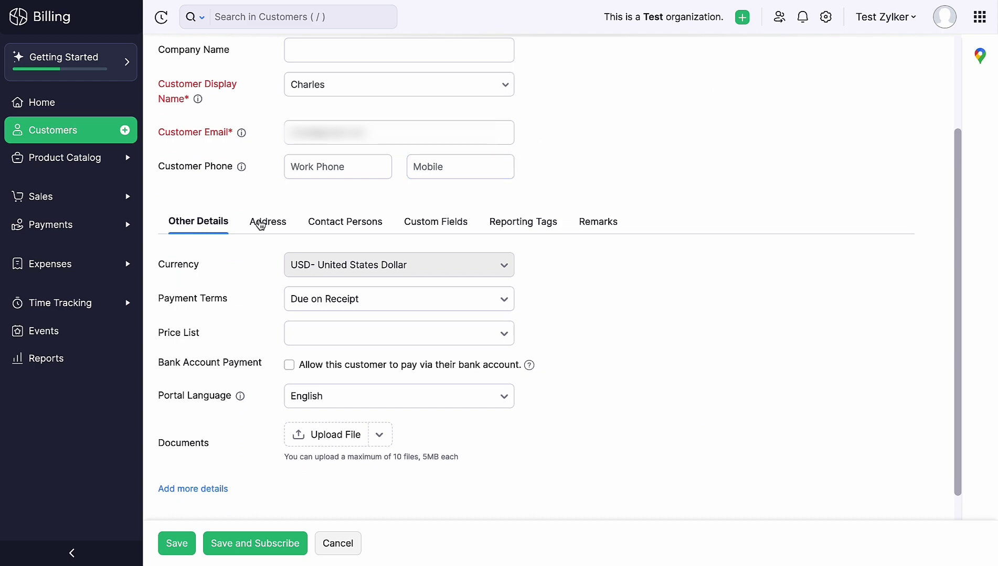
pyautogui.click(262, 223)
pyautogui.scroll(-4, 278, 249)
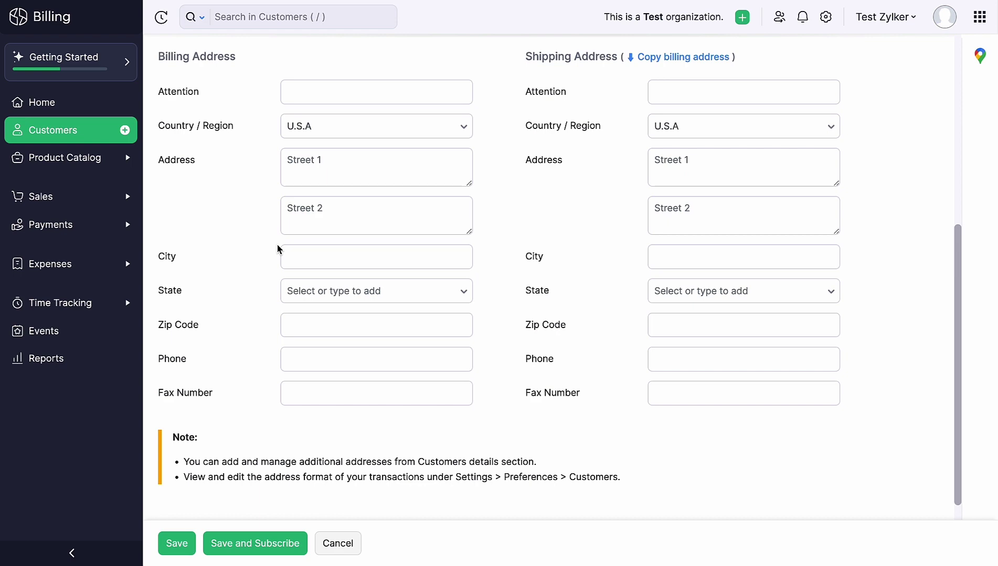
pyautogui.click(980, 57)
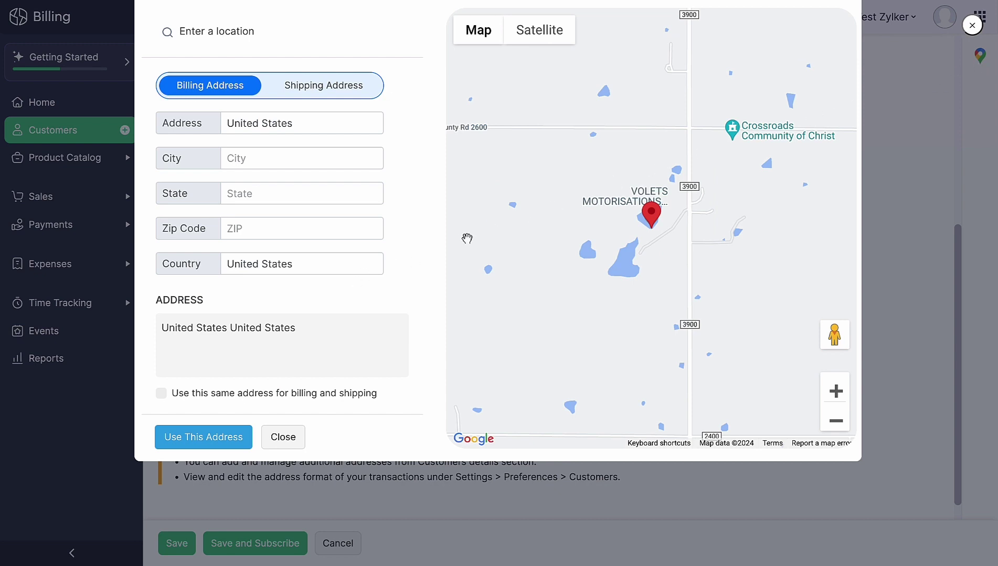
pyautogui.moveTo(651, 221); pyautogui.dragTo(567, 257)
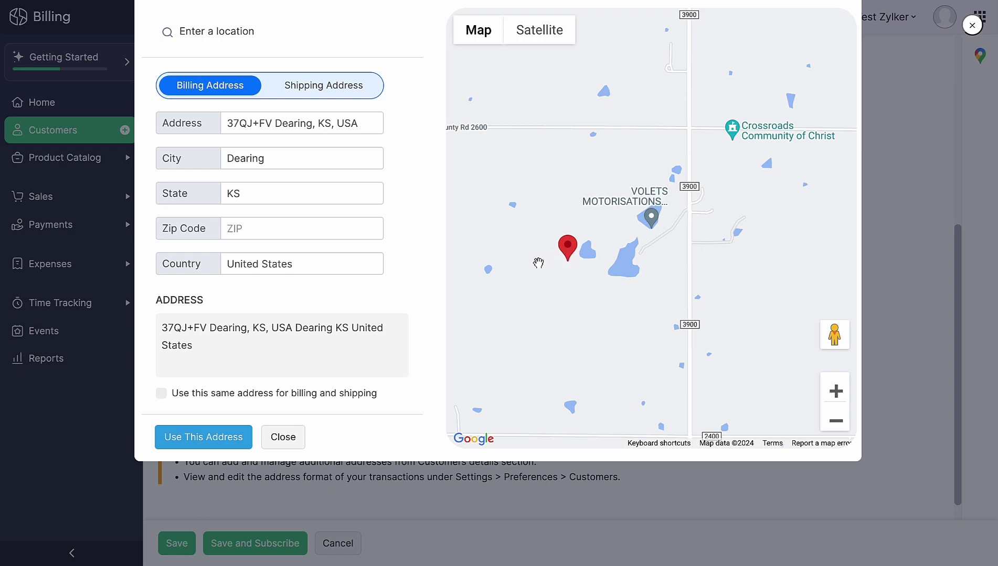
pyautogui.click(262, 401)
pyautogui.click(209, 445)
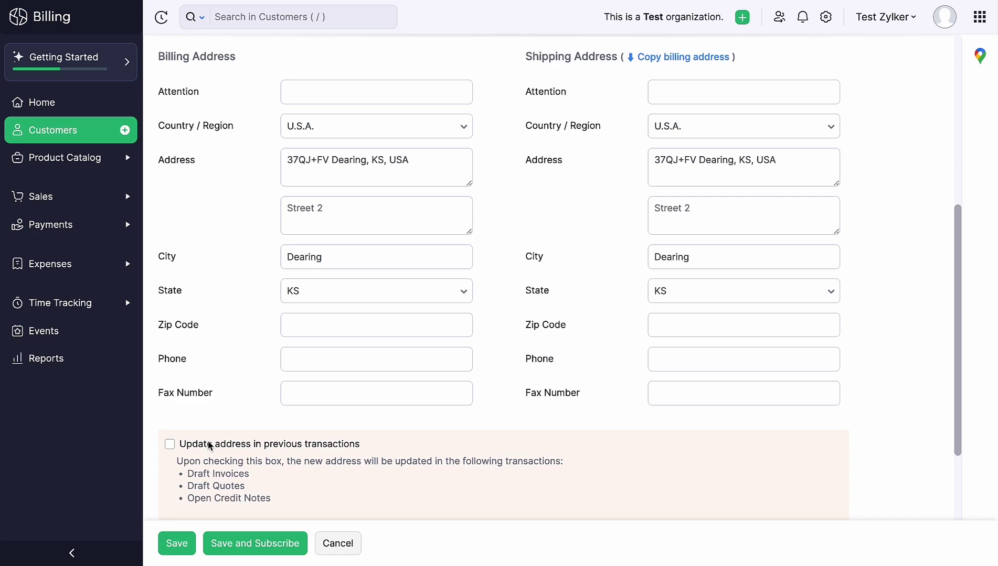
# Save the customer record with its new Dearing, KS billing and shipping addresses
pyautogui.scroll(-2, 209, 445)
pyautogui.click(178, 544)
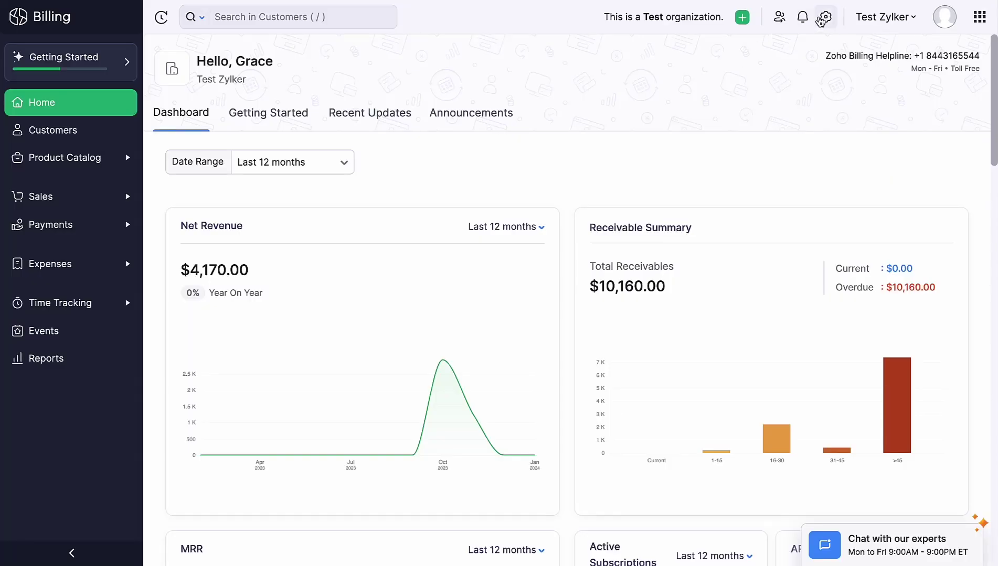
# From Settings > Marketplace installed extensions, open Address Typeahead's details and start uninstalling it
pyautogui.click(821, 20)
pyautogui.scroll(-6, 750, 131)
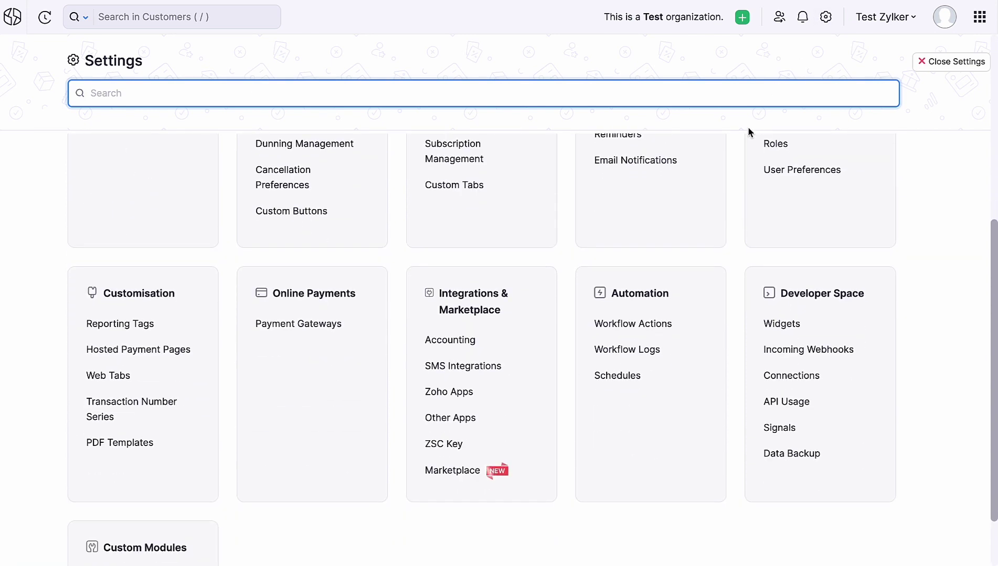
pyautogui.click(445, 472)
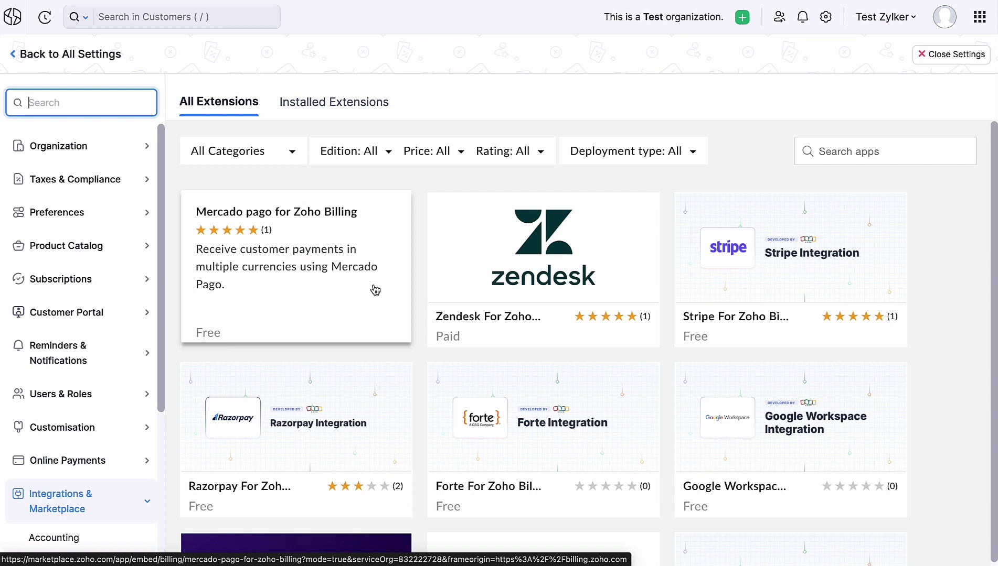
pyautogui.click(352, 122)
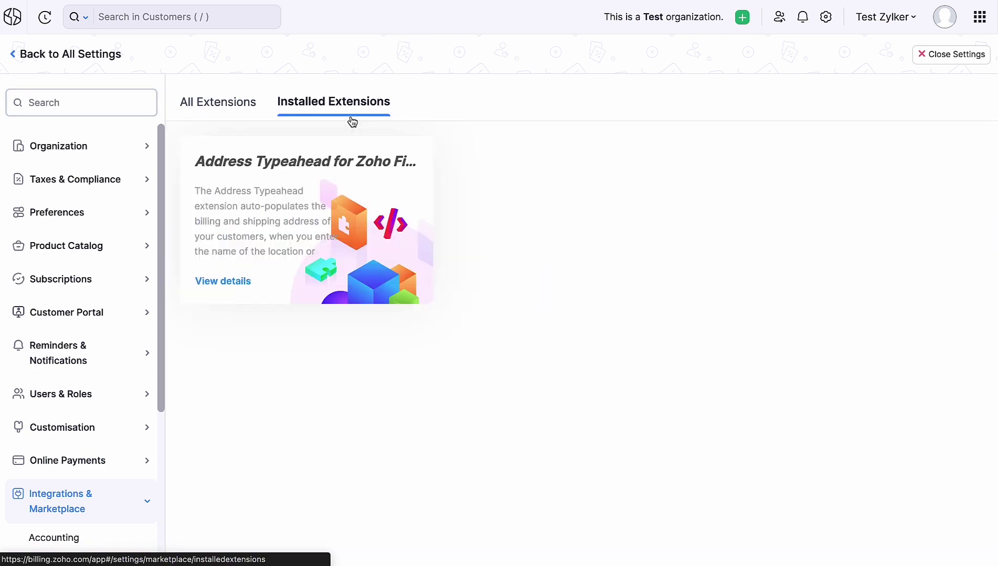
pyautogui.click(225, 283)
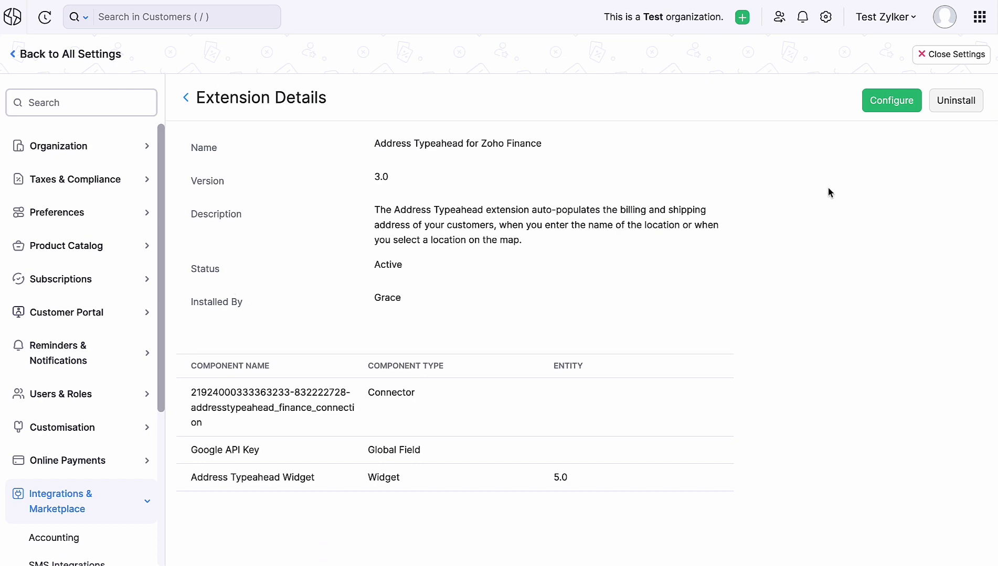
pyautogui.click(973, 114)
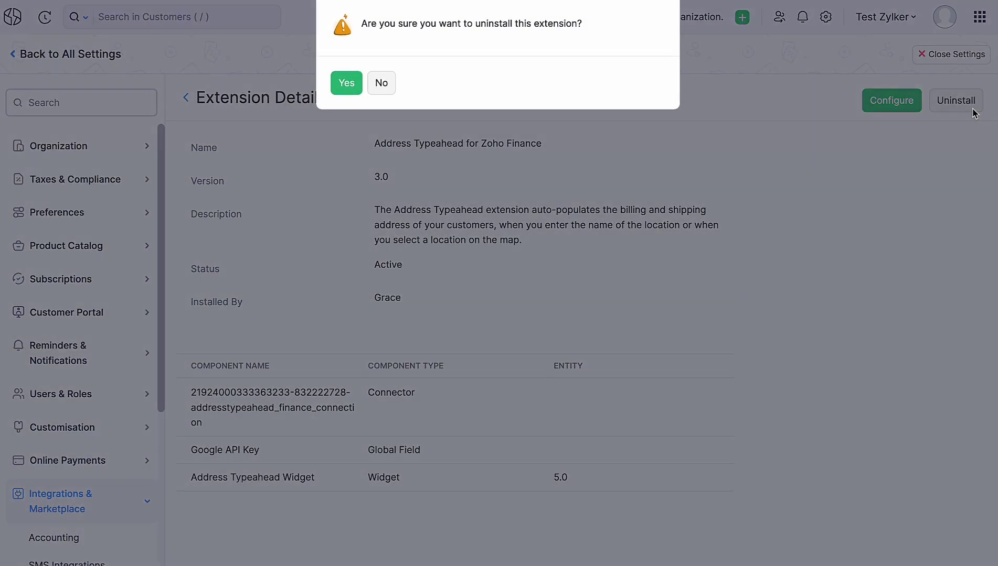